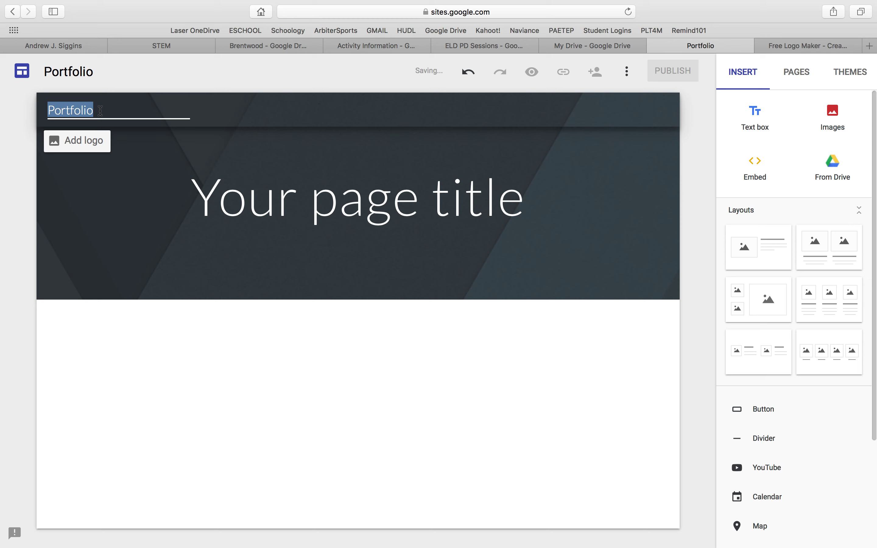
Try the Cover, Large banner and Title only header types on the home page, then restore the Banner type.
{"action": "left_click", "coordinate": [269, 193]}
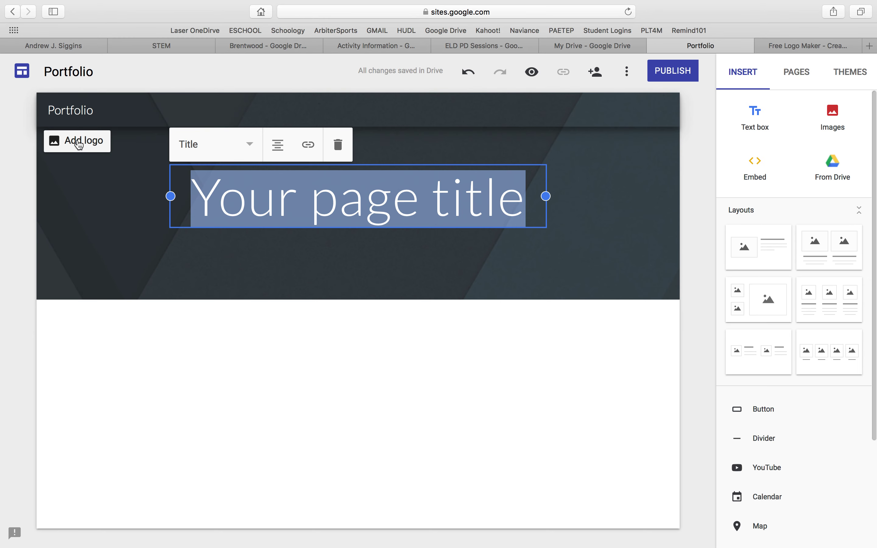
{"action": "mouse_move", "coordinate": [99, 221]}
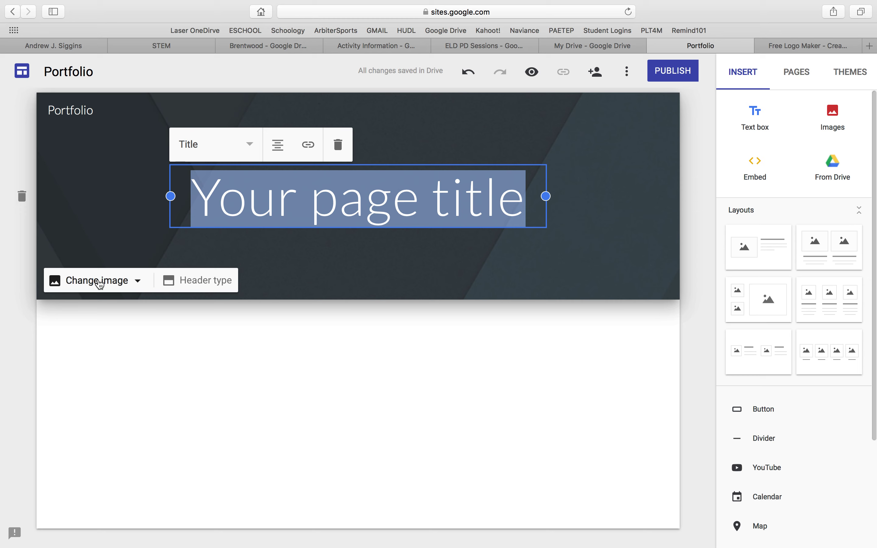
{"action": "left_click", "coordinate": [215, 282]}
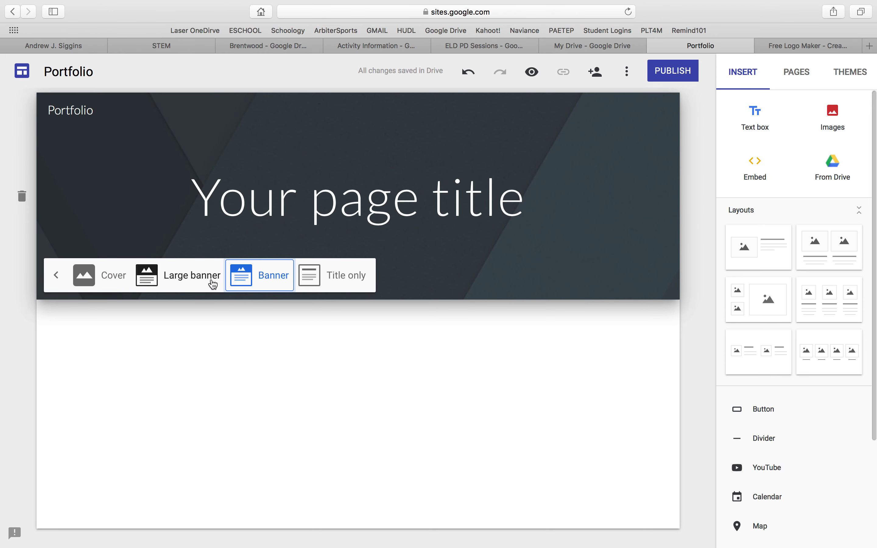
{"action": "left_click", "coordinate": [86, 282]}
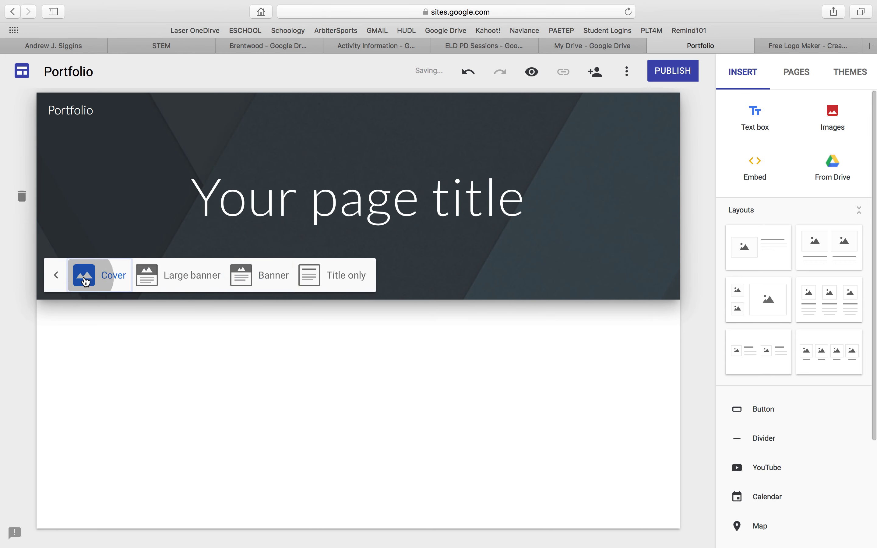
{"action": "scroll", "coordinate": [280, 291], "scroll_direction": "down", "scroll_amount": 3}
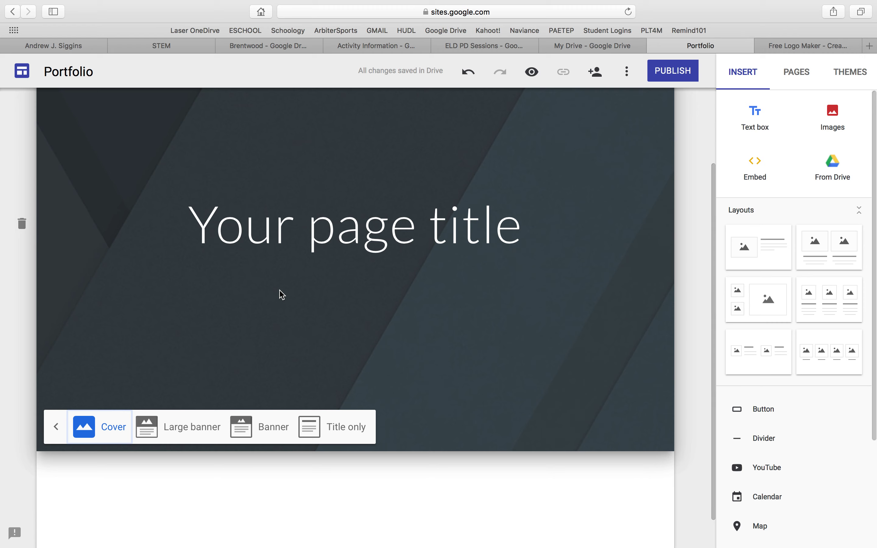
{"action": "left_click", "coordinate": [173, 397]}
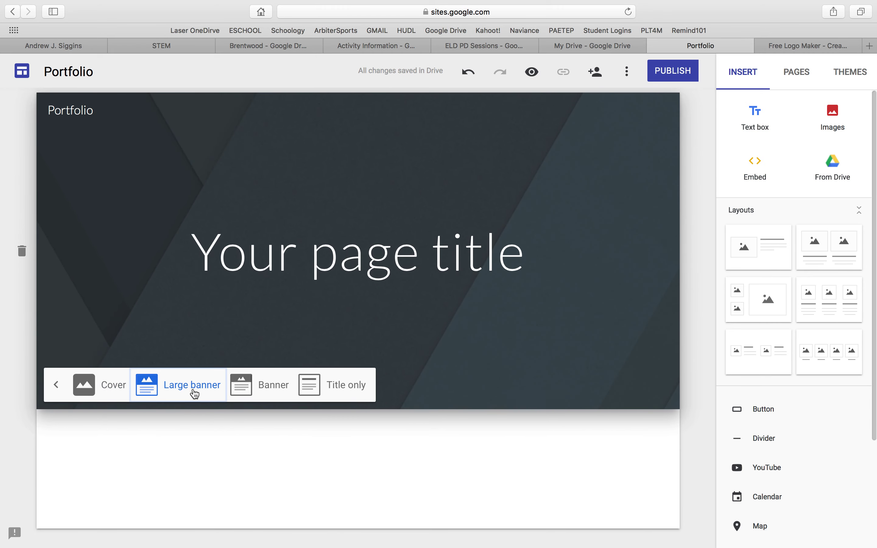
{"action": "left_click", "coordinate": [276, 387]}
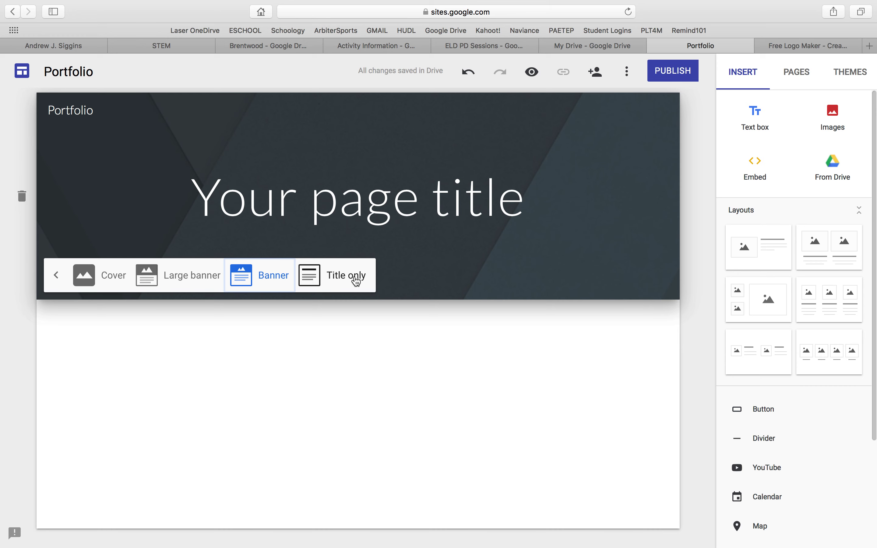
{"action": "left_click", "coordinate": [356, 281]}
{"action": "left_click", "coordinate": [265, 185]}
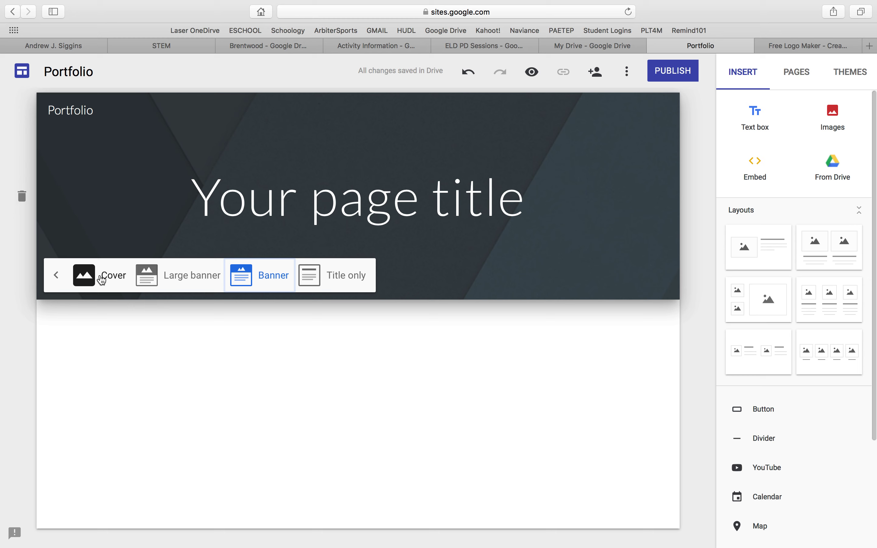
{"action": "left_click", "coordinate": [62, 278]}
{"action": "left_click", "coordinate": [211, 285]}
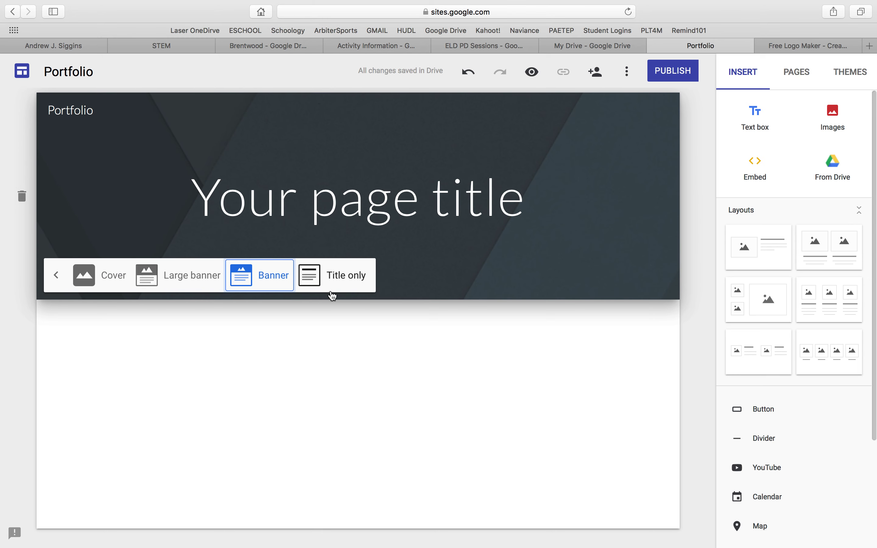
{"action": "left_click", "coordinate": [56, 278]}
Browse the gallery of replacement images for the page header and close it without choosing one.
{"action": "left_click", "coordinate": [103, 283]}
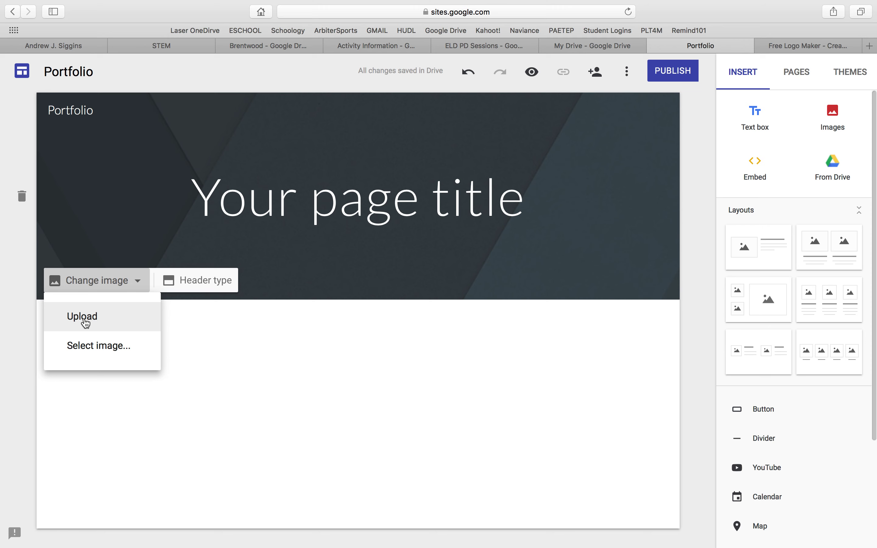
{"action": "left_click", "coordinate": [82, 348]}
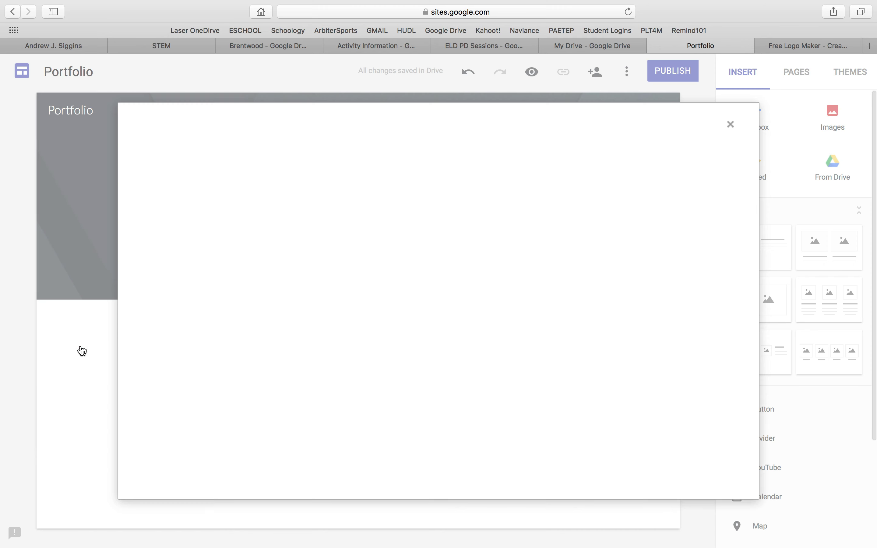
{"action": "scroll", "coordinate": [379, 288], "scroll_direction": "down", "scroll_amount": 6}
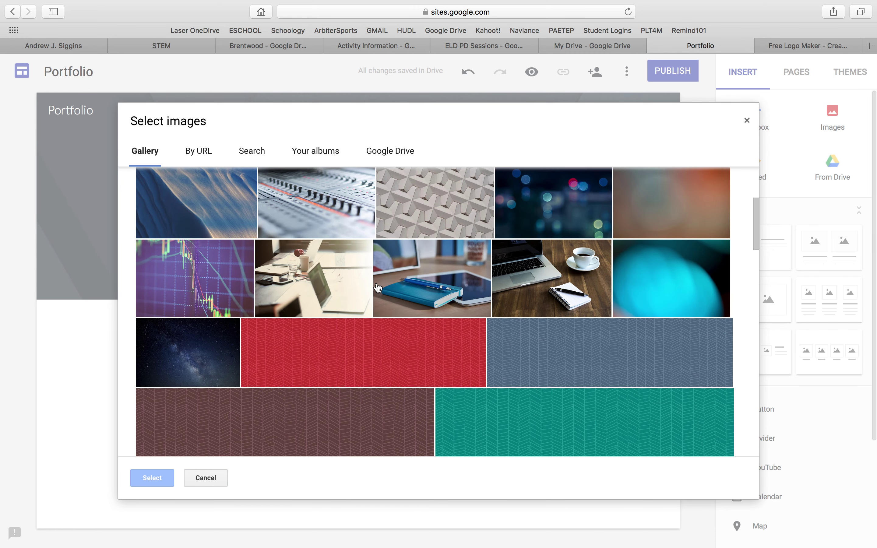
{"action": "scroll", "coordinate": [378, 288], "scroll_direction": "up", "scroll_amount": 7}
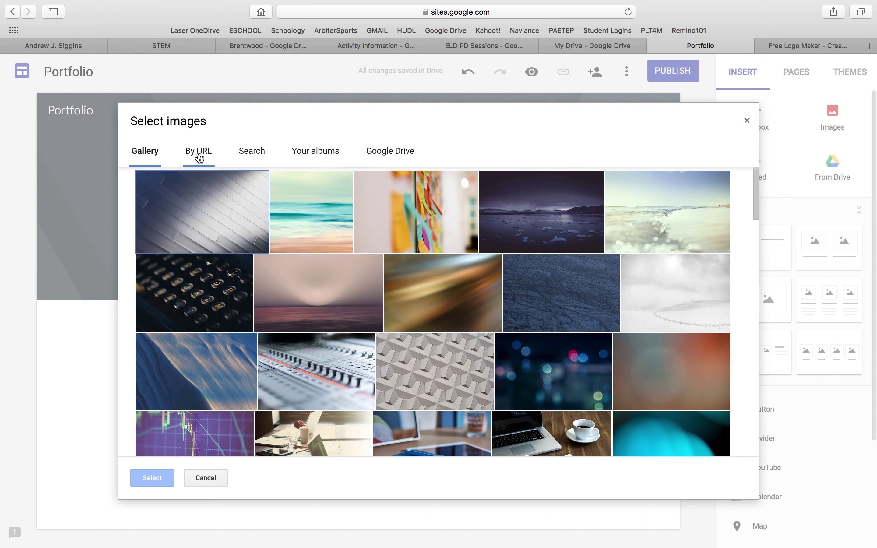
{"action": "left_click", "coordinate": [747, 122]}
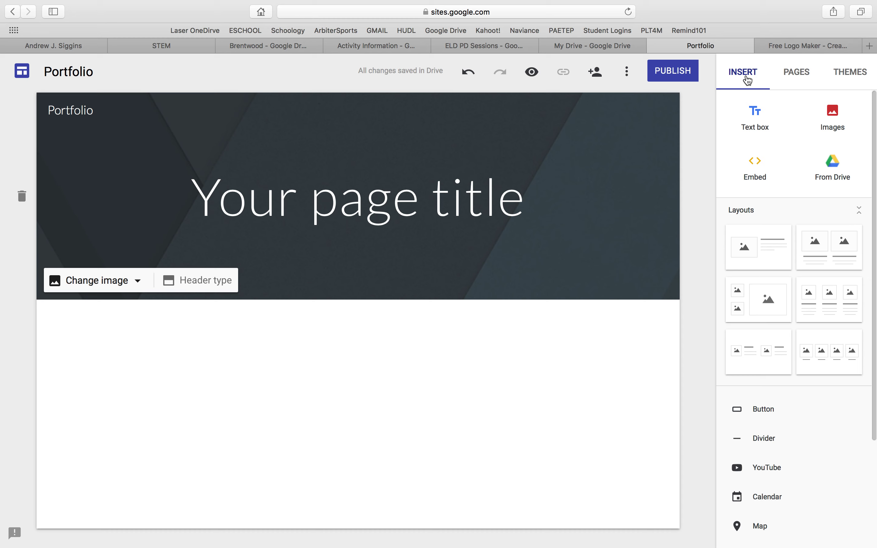
Review the elements and layouts that can be inserted on the page, and look at the site's page list.
{"action": "scroll", "coordinate": [795, 369], "scroll_direction": "down", "scroll_amount": 1}
{"action": "scroll", "coordinate": [796, 372], "scroll_direction": "down", "scroll_amount": 4}
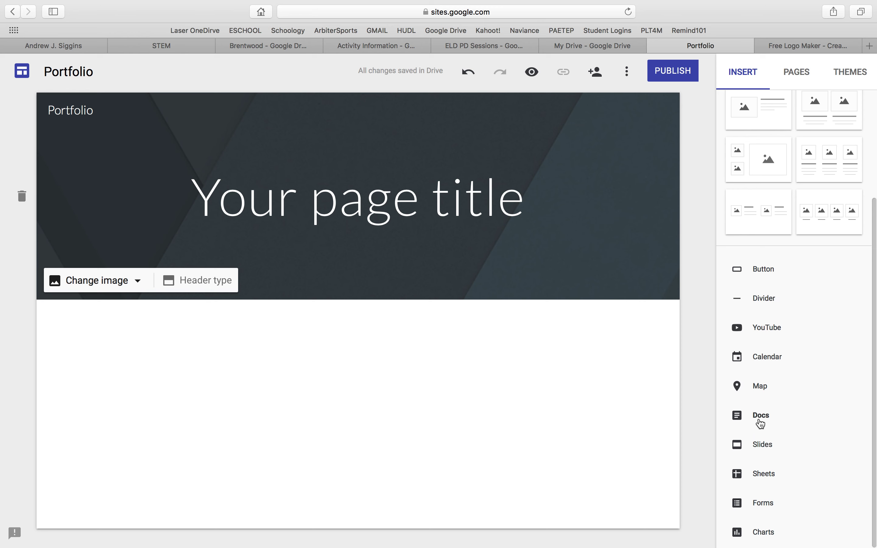
{"action": "scroll", "coordinate": [776, 442], "scroll_direction": "up", "scroll_amount": 4}
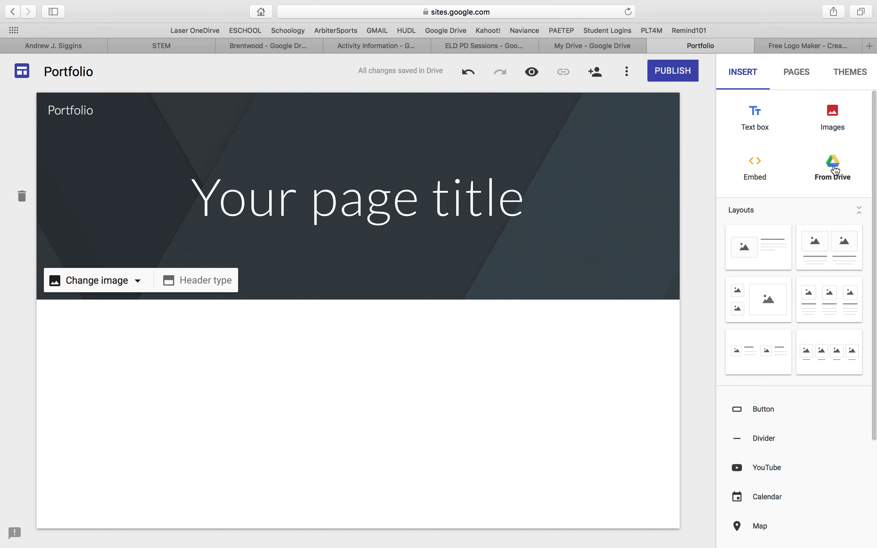
{"action": "scroll", "coordinate": [760, 501], "scroll_direction": "down", "scroll_amount": 1}
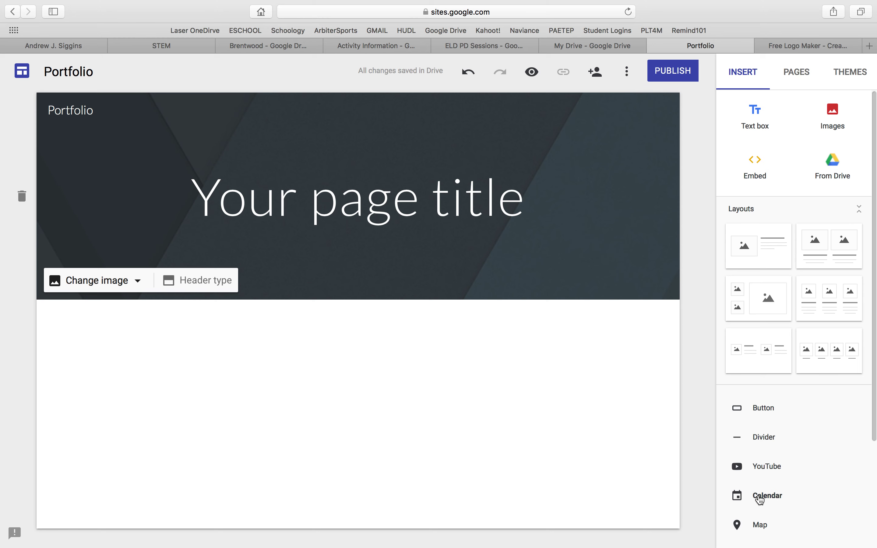
{"action": "scroll", "coordinate": [759, 500], "scroll_direction": "down", "scroll_amount": 3}
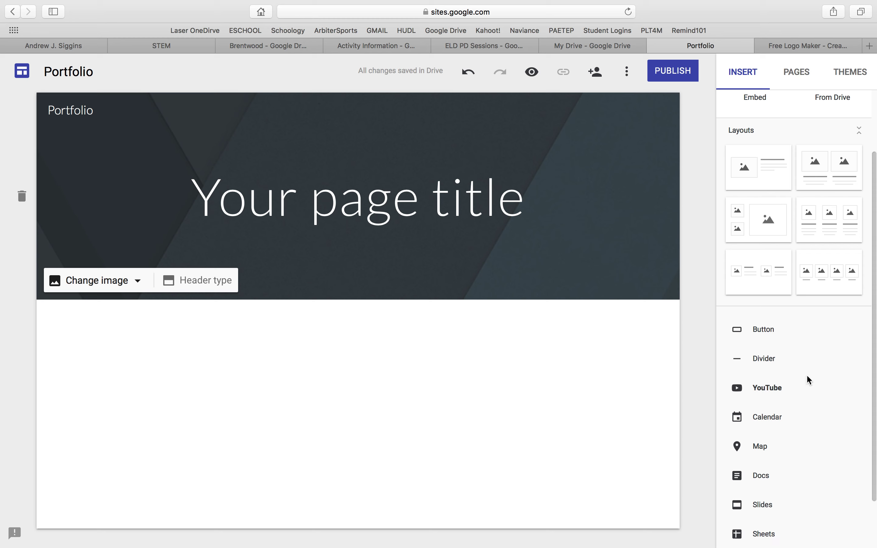
{"action": "scroll", "coordinate": [840, 119], "scroll_direction": "up", "scroll_amount": 3}
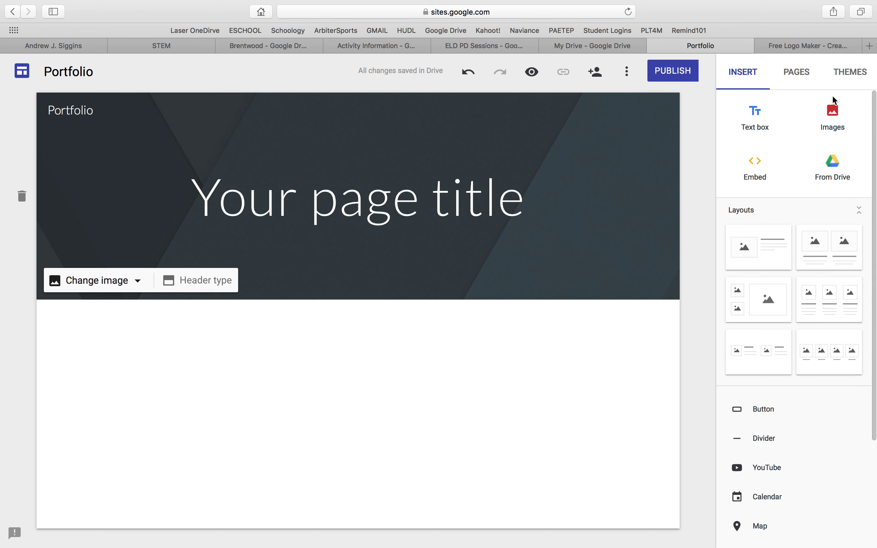
{"action": "left_click", "coordinate": [804, 74]}
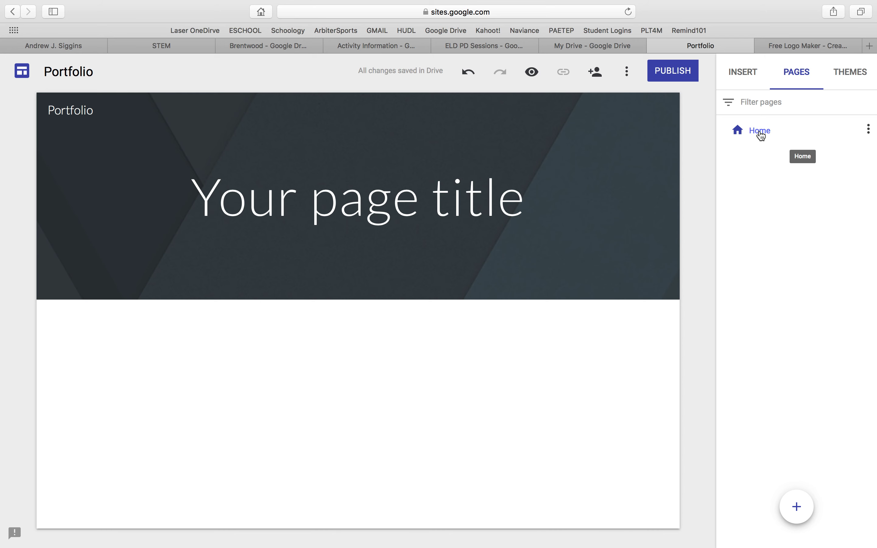
{"action": "mouse_move", "coordinate": [620, 112]}
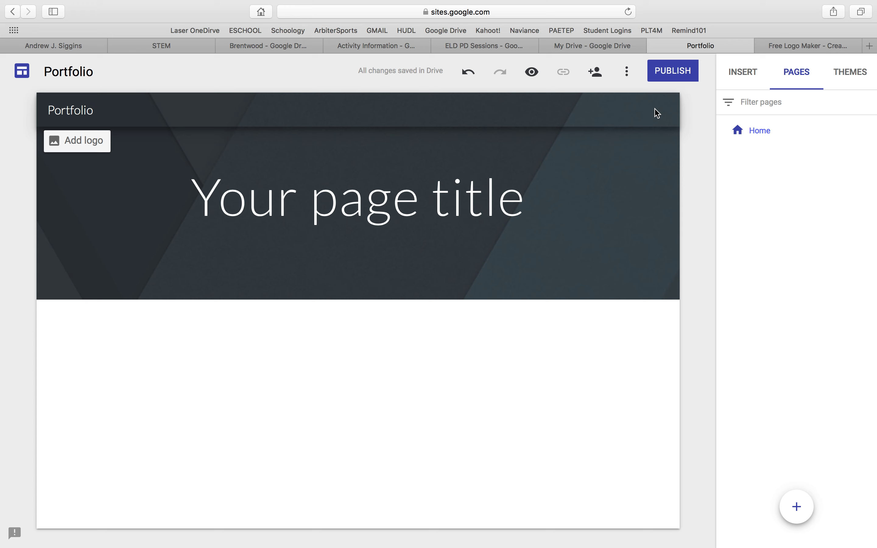
Apply the Aristotle theme to the site and check its custom color and font style options.
{"action": "left_click", "coordinate": [851, 75]}
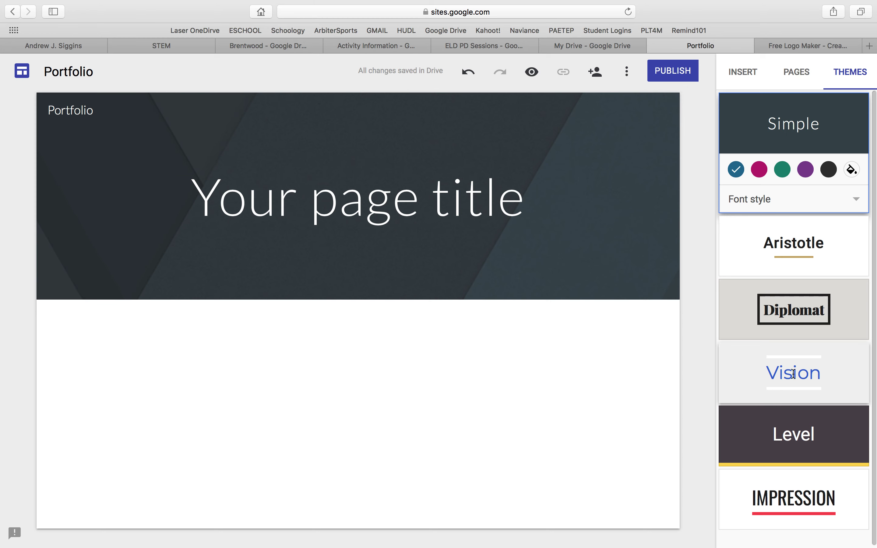
{"action": "left_click", "coordinate": [773, 232]}
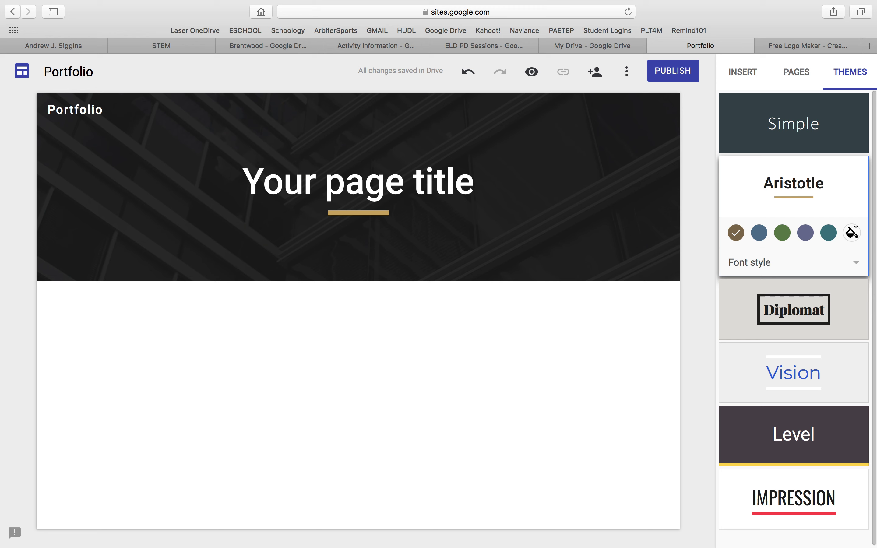
{"action": "left_click", "coordinate": [852, 232]}
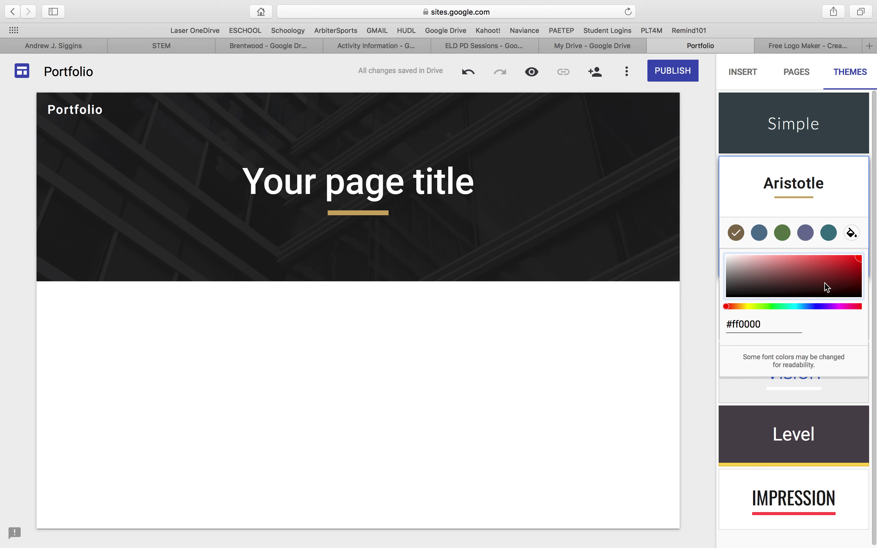
{"action": "left_click", "coordinate": [850, 196]}
{"action": "left_click", "coordinate": [766, 265]}
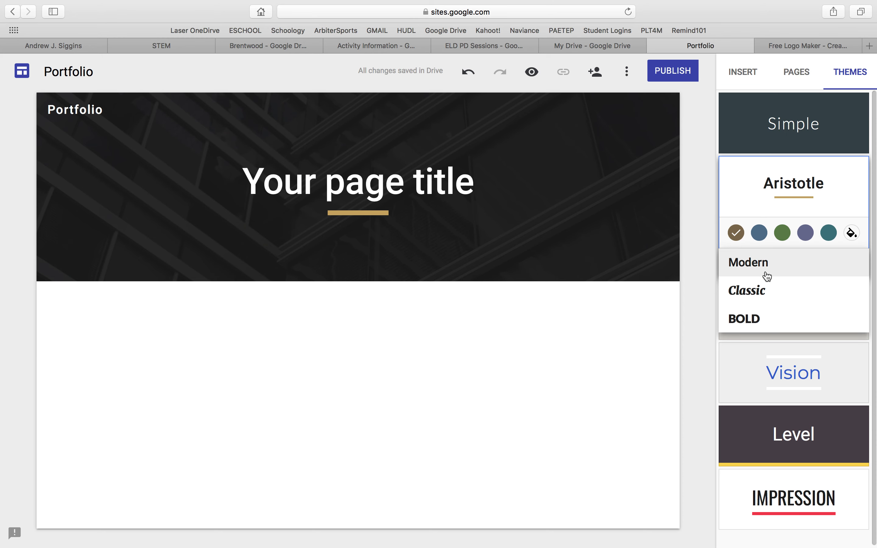
{"action": "left_click", "coordinate": [835, 183]}
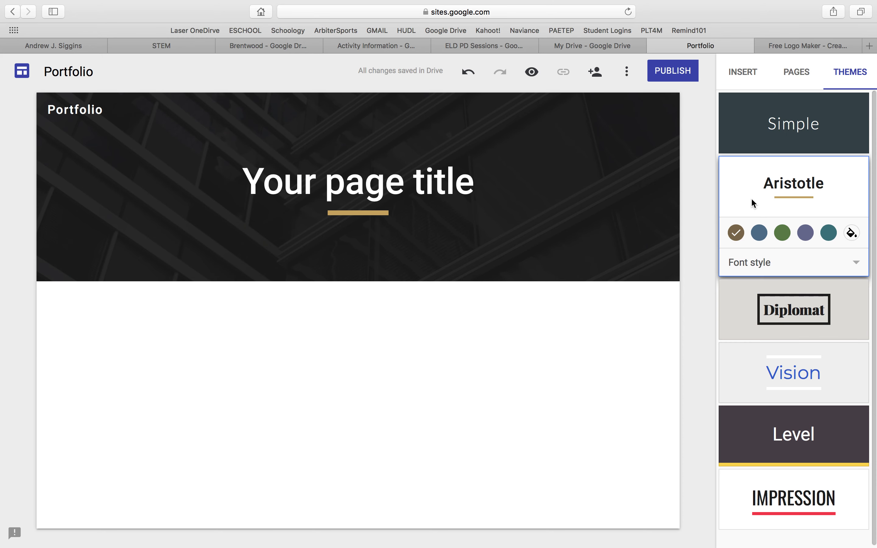
Apply the Diplomat theme to the site, check its font styles without changing them, and return to the insert options.
{"action": "scroll", "coordinate": [852, 333], "scroll_direction": "down", "scroll_amount": 1}
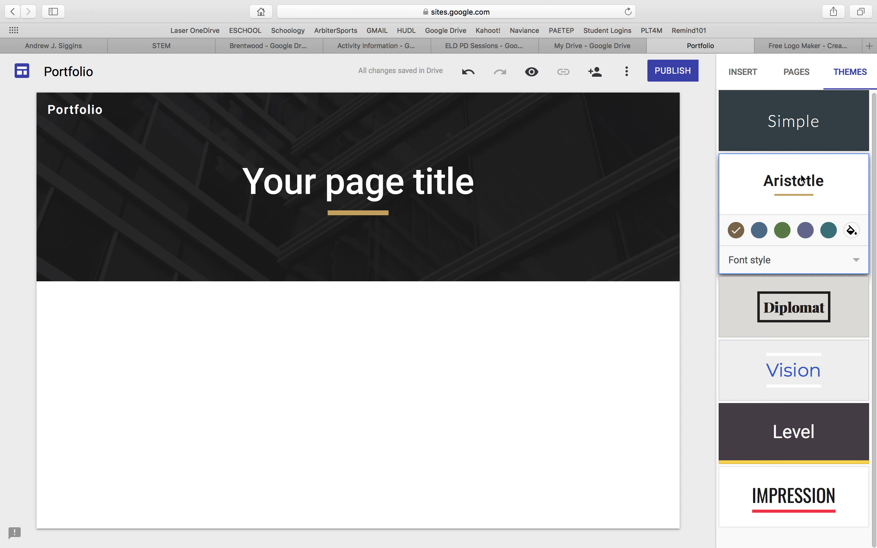
{"action": "left_click", "coordinate": [821, 307]}
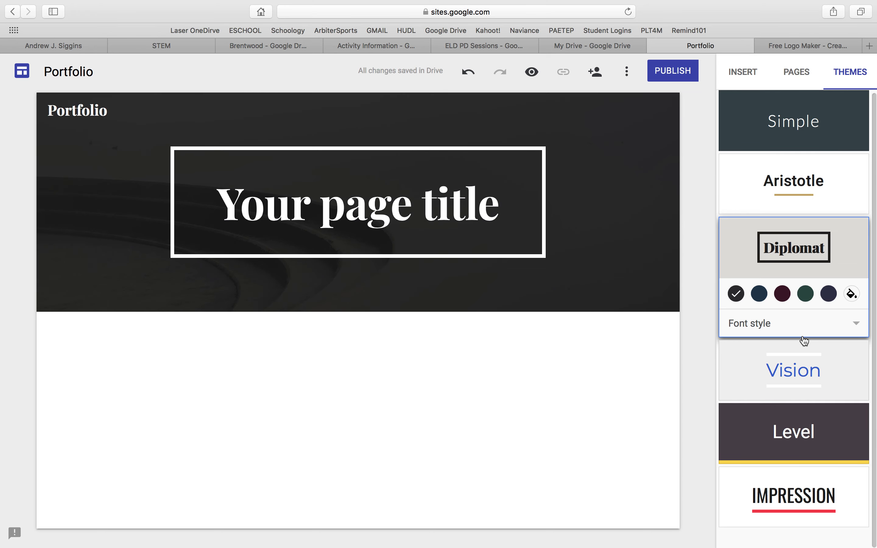
{"action": "left_click", "coordinate": [782, 324]}
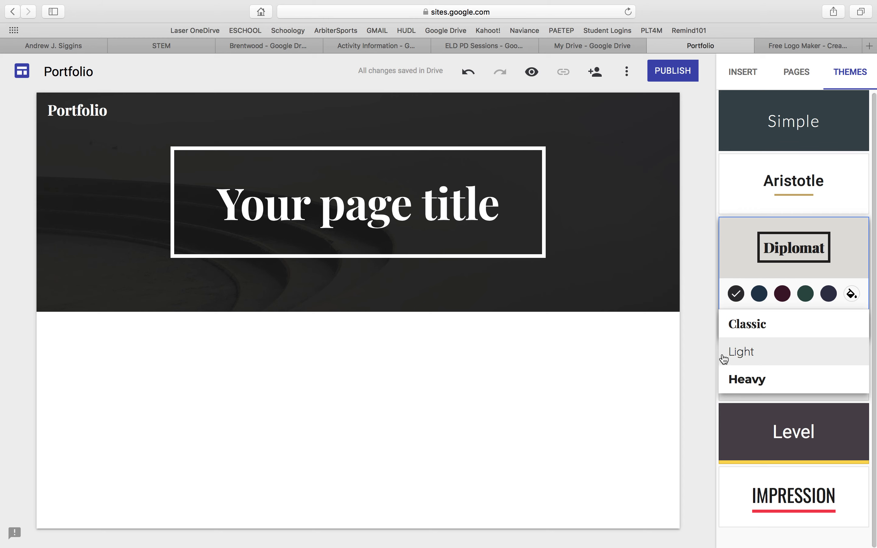
{"action": "left_click", "coordinate": [701, 345]}
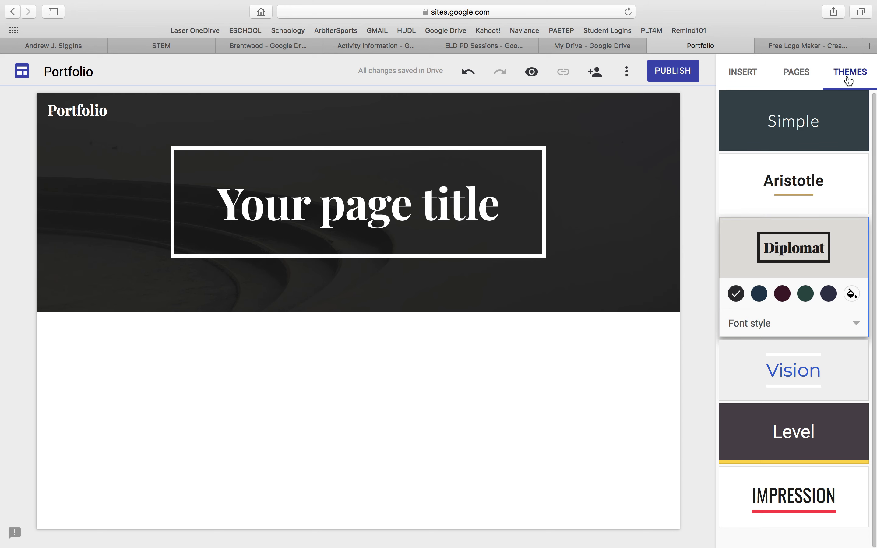
{"action": "left_click", "coordinate": [742, 74]}
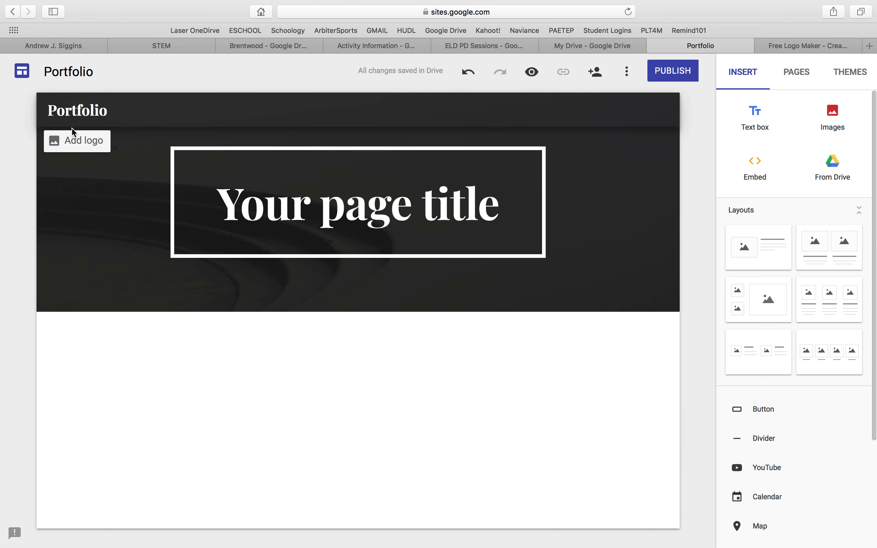
Preview the site in the phone, tablet and large-screen layouts.
{"action": "left_click", "coordinate": [533, 72]}
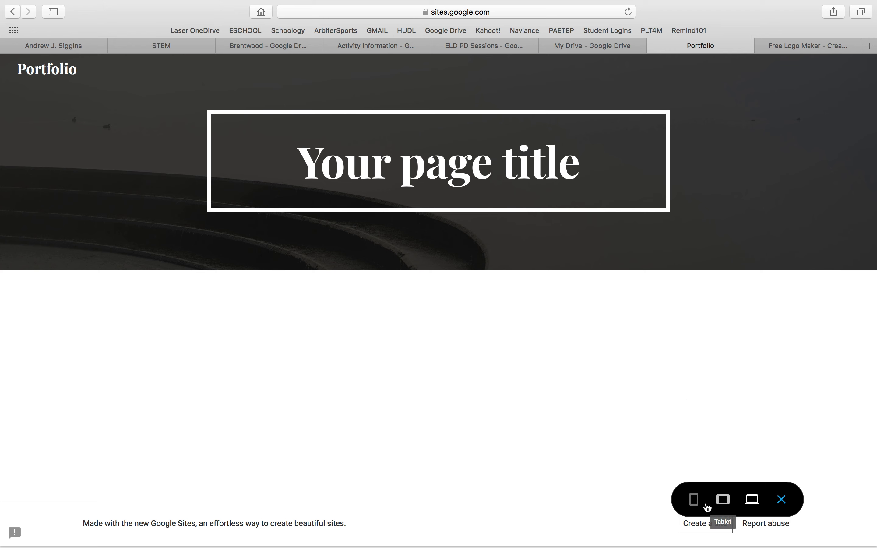
{"action": "left_click", "coordinate": [694, 500]}
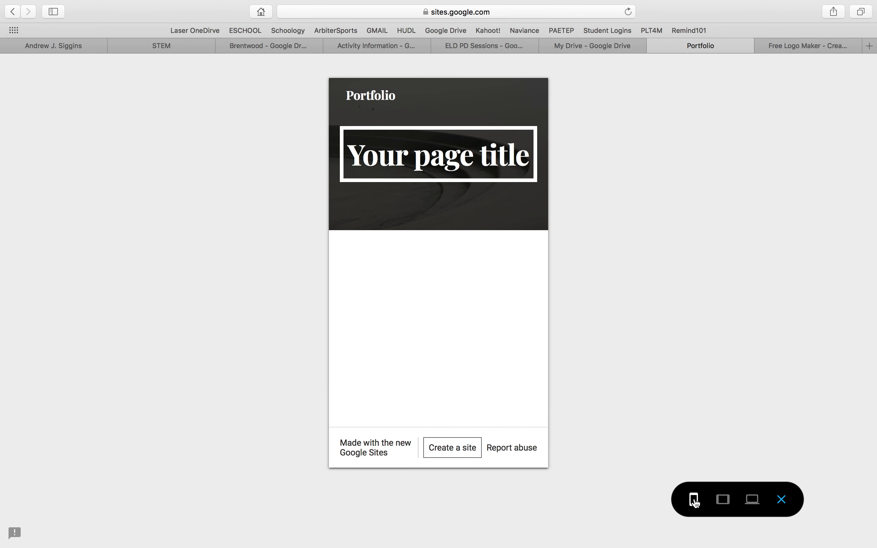
{"action": "left_click", "coordinate": [724, 500]}
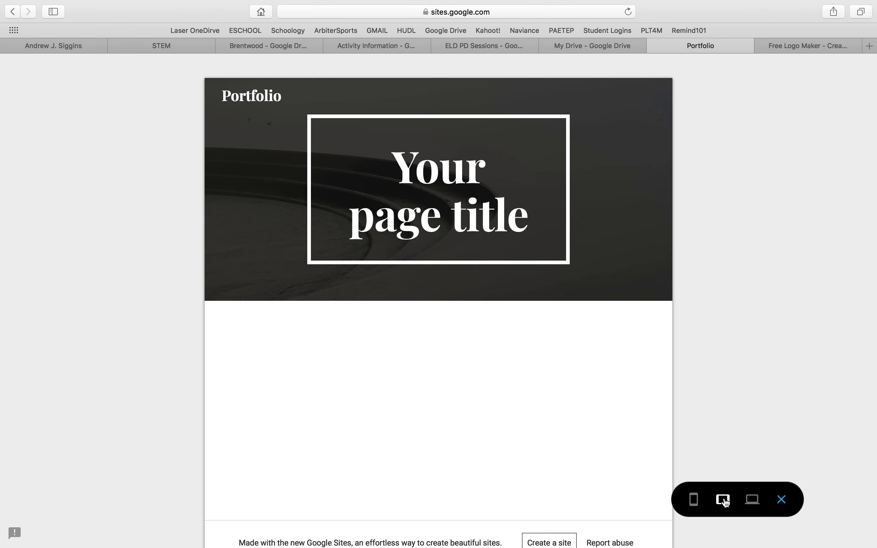
{"action": "left_click", "coordinate": [752, 500]}
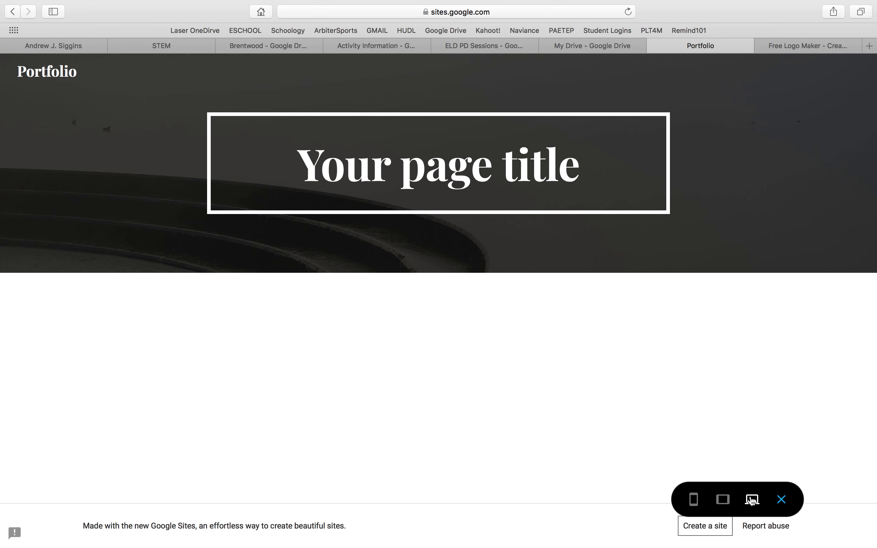
Compare the tablet, phone and large-screen previews of the site once more, and close the preview.
{"action": "left_click", "coordinate": [723, 501]}
{"action": "left_click", "coordinate": [693, 500]}
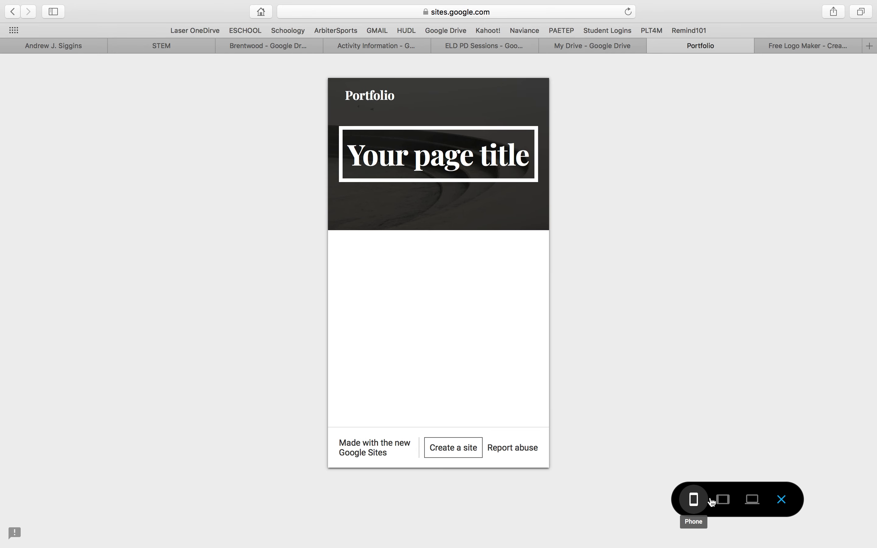
{"action": "left_click", "coordinate": [728, 501]}
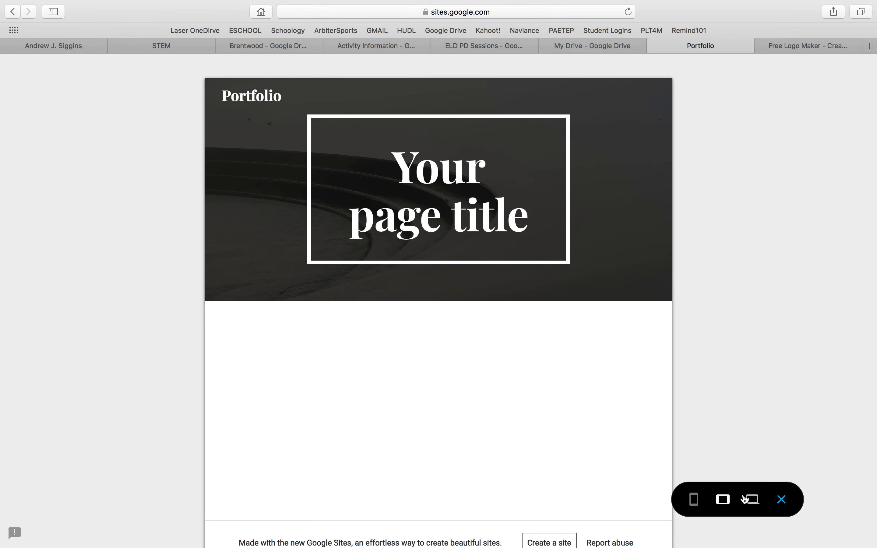
{"action": "left_click", "coordinate": [752, 500]}
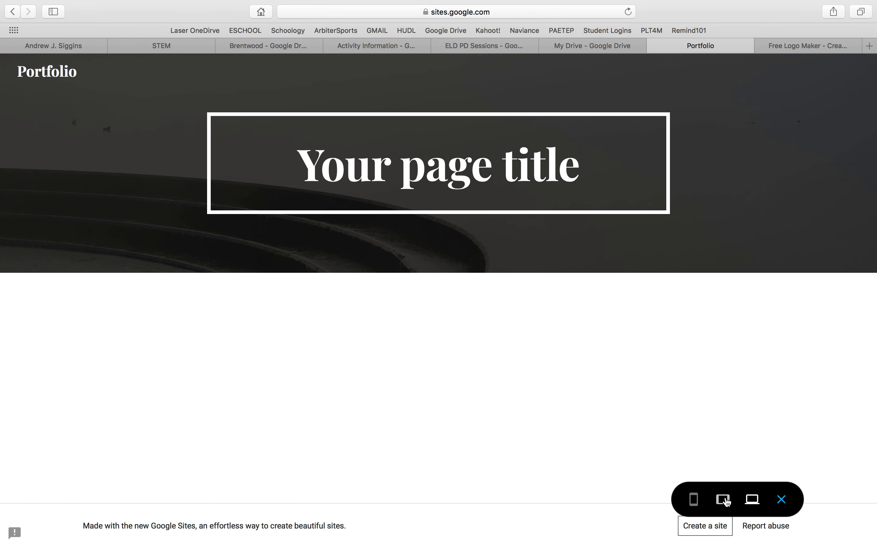
{"action": "left_click", "coordinate": [725, 501]}
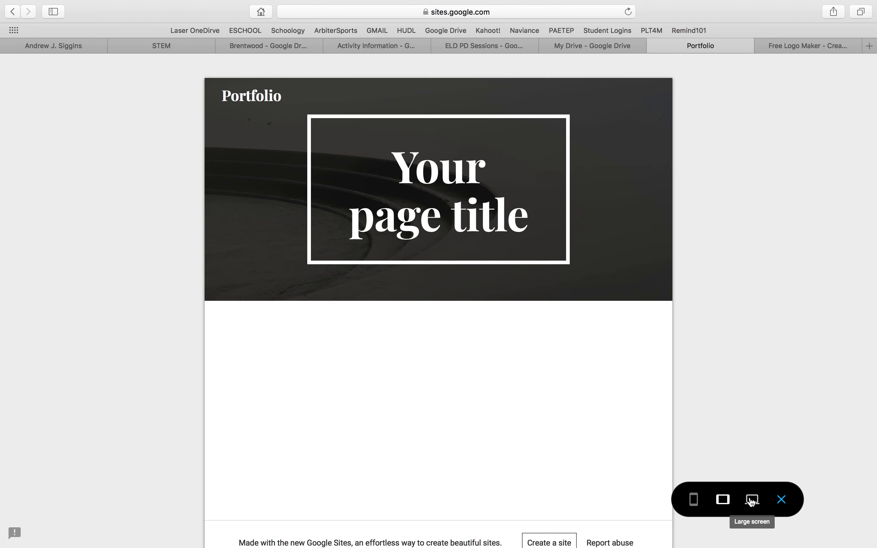
{"action": "left_click", "coordinate": [782, 500]}
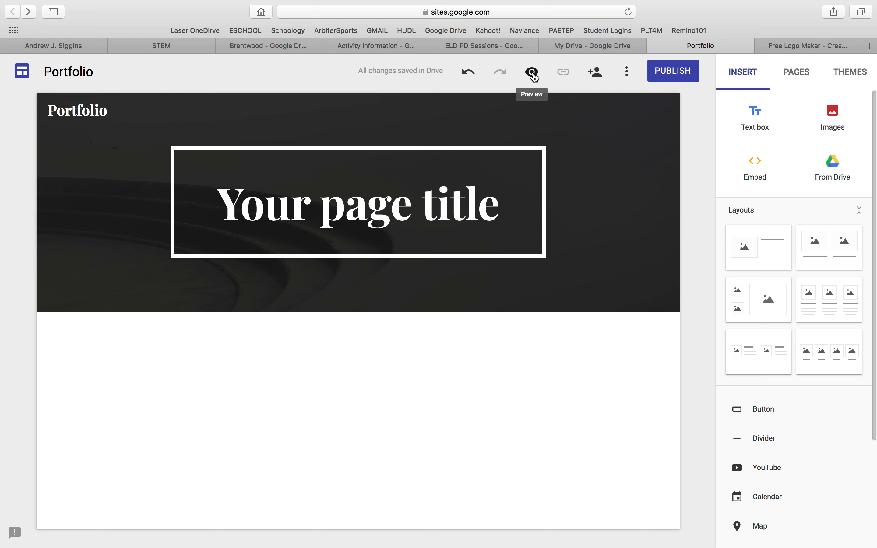
Publish the site with the web address "portfolio", reviewing the viewer access options and keeping access for anyone at Wyomissing Area School District.
{"action": "left_click", "coordinate": [666, 75]}
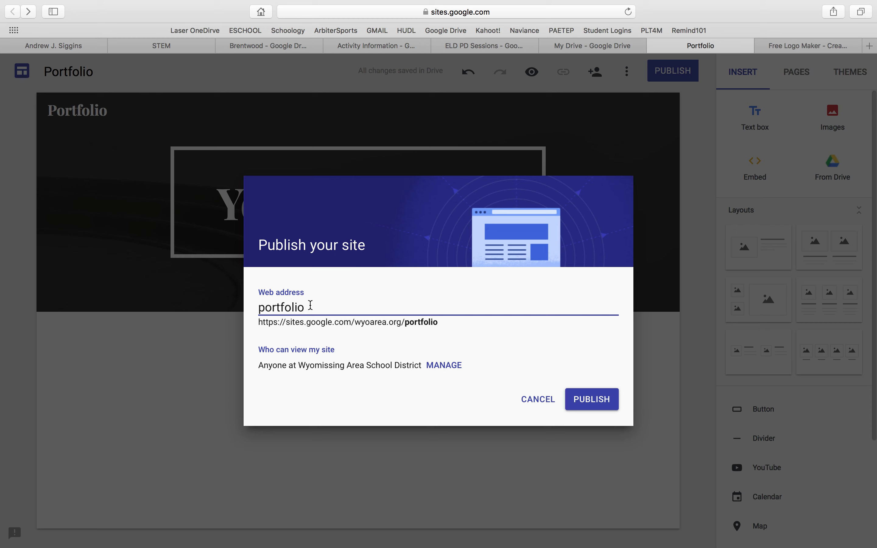
{"action": "left_click_drag", "start_coordinate": [309, 305], "coordinate": [259, 305]}
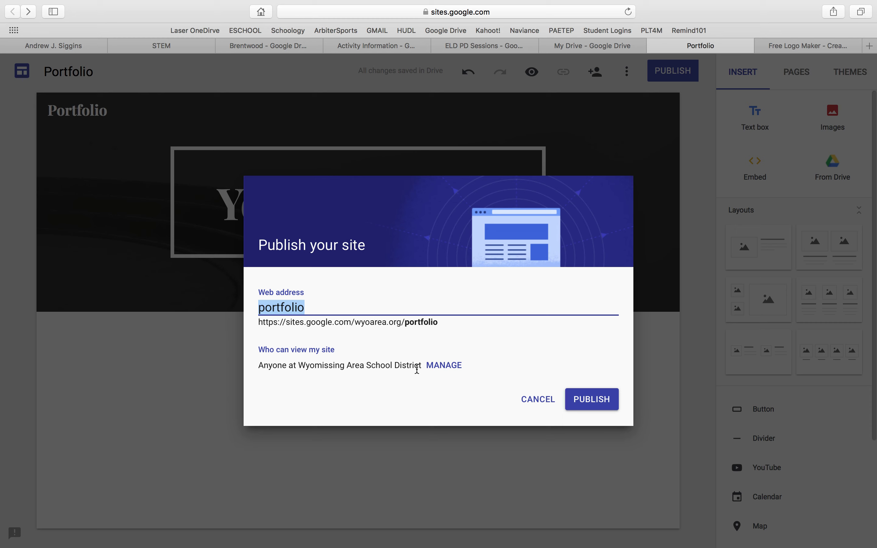
{"action": "left_click", "coordinate": [441, 364]}
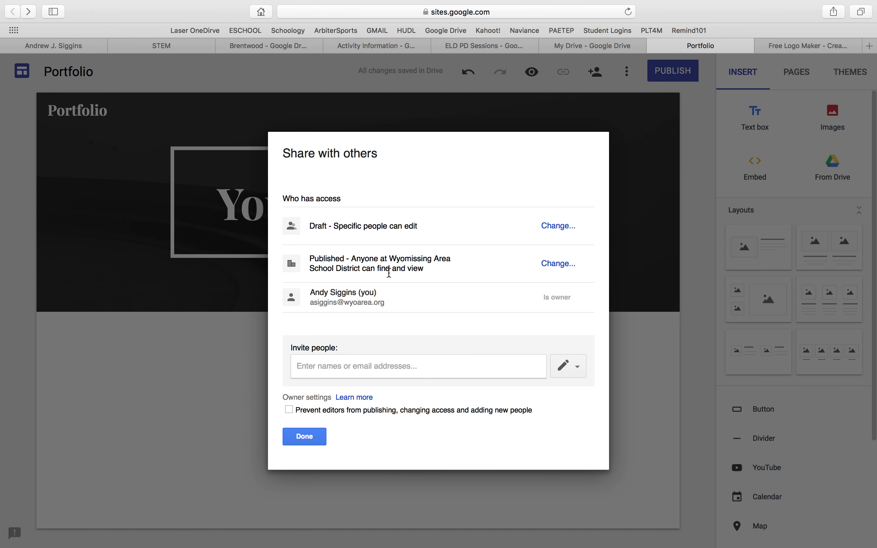
{"action": "left_click", "coordinate": [558, 264]}
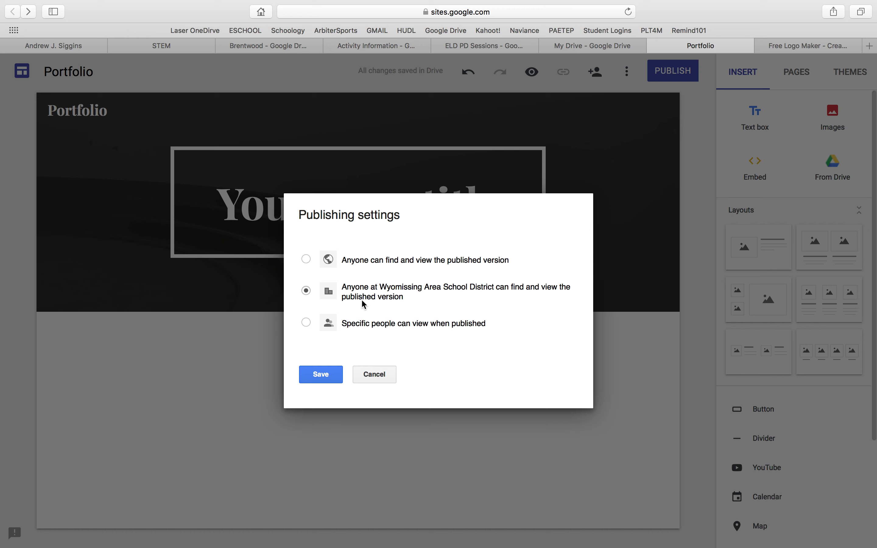
{"action": "left_click", "coordinate": [376, 375]}
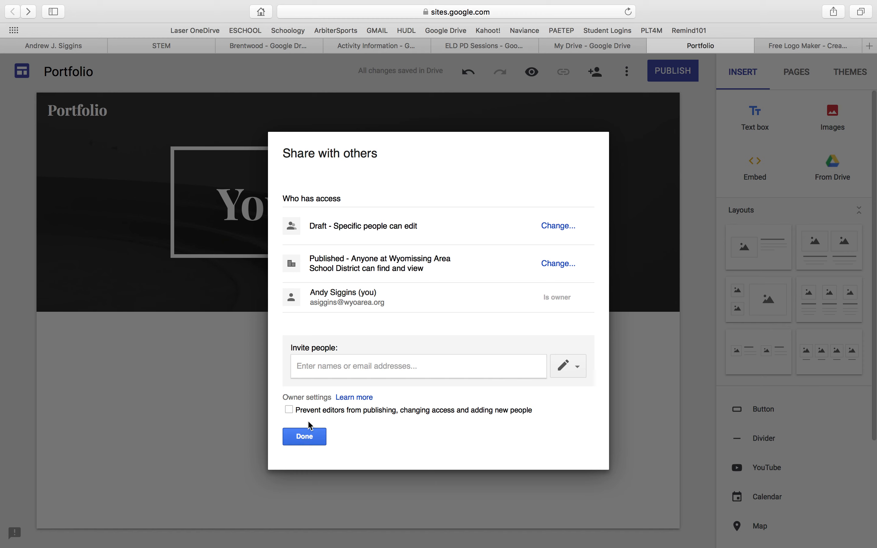
{"action": "left_click", "coordinate": [305, 438]}
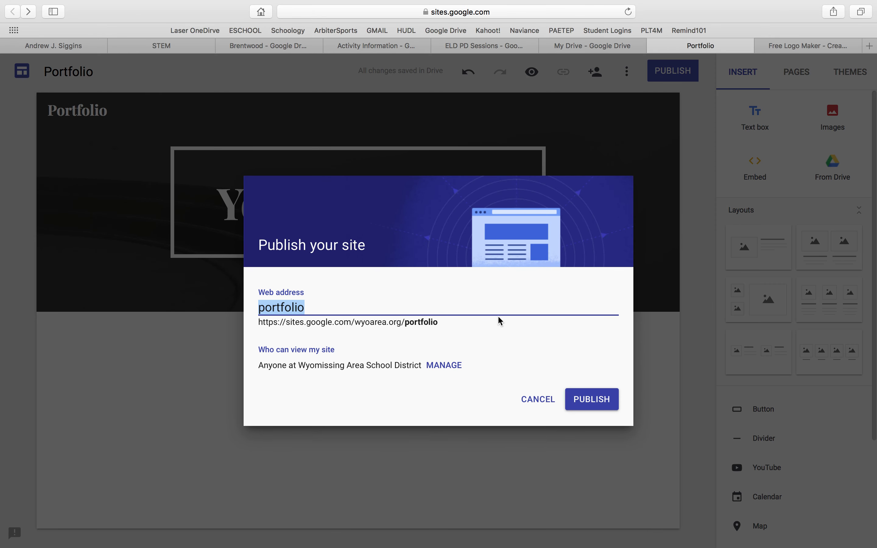
{"action": "left_click", "coordinate": [591, 405]}
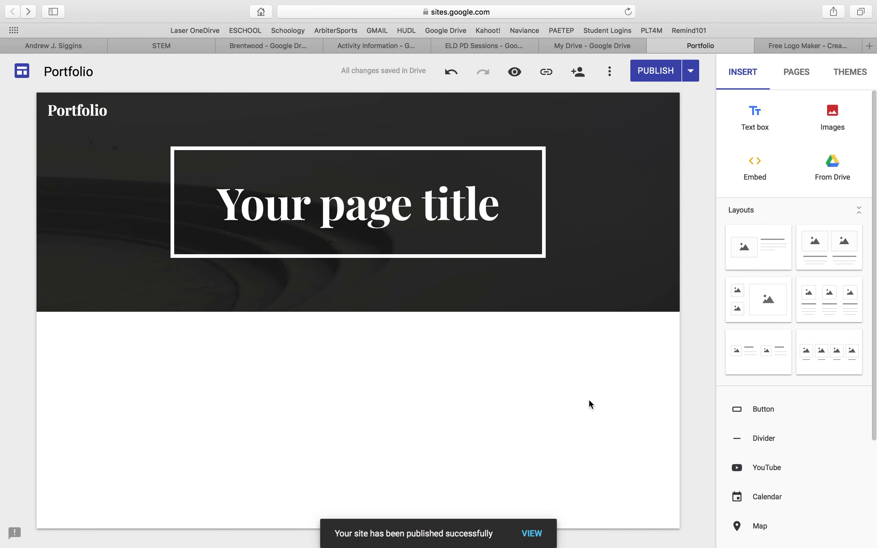
View the published site, and close its tab to return to the editor.
{"action": "mouse_move", "coordinate": [617, 196]}
{"action": "mouse_move", "coordinate": [322, 243]}
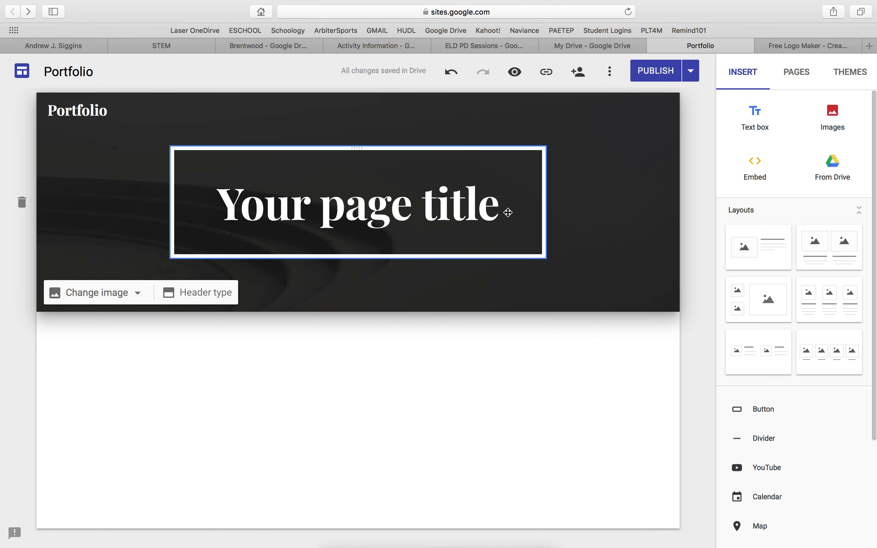
{"action": "left_click", "coordinate": [399, 201]}
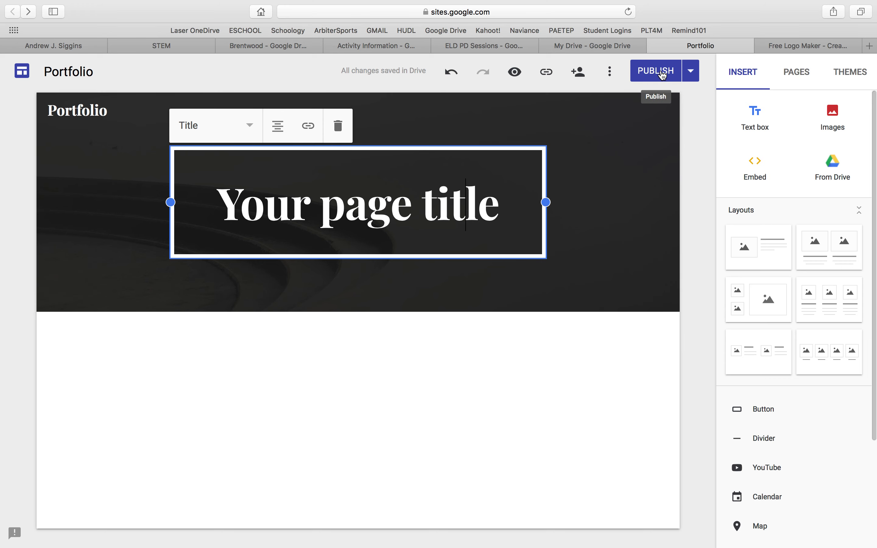
{"action": "left_click", "coordinate": [691, 71]}
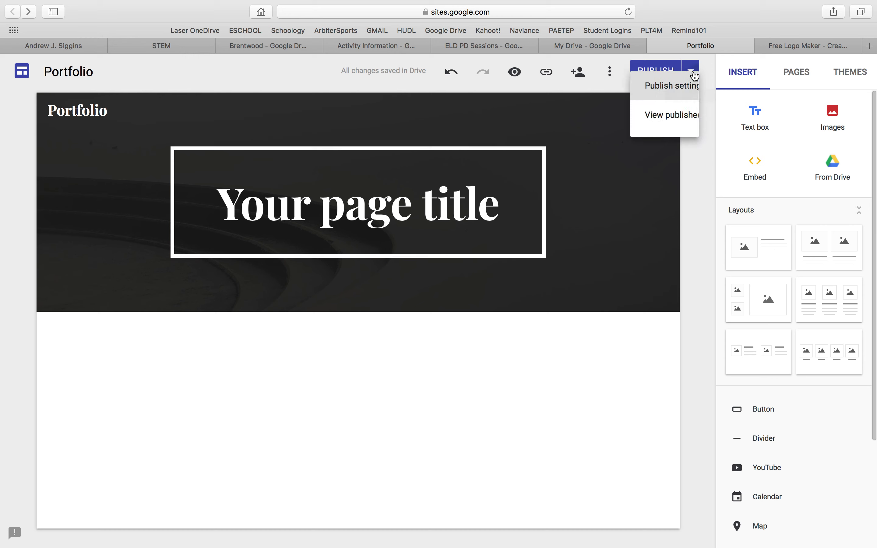
{"action": "left_click", "coordinate": [656, 136]}
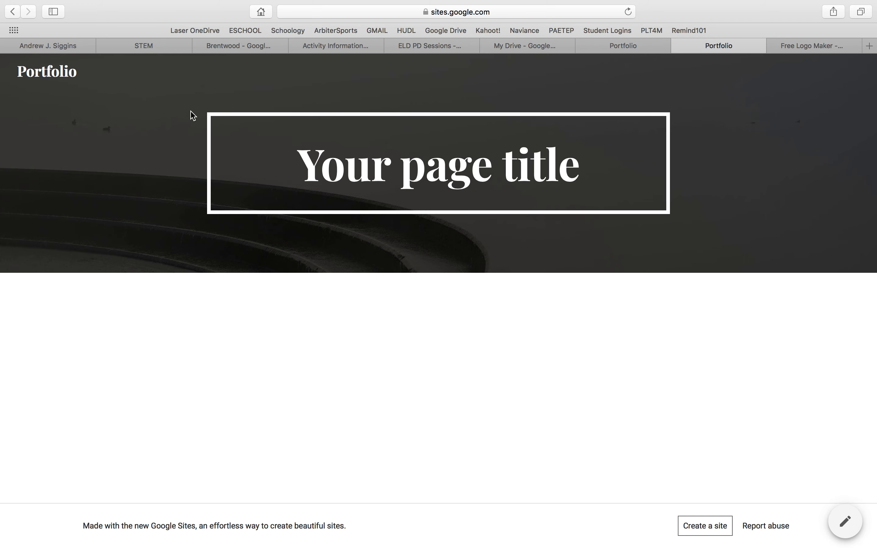
{"action": "left_click", "coordinate": [678, 46]}
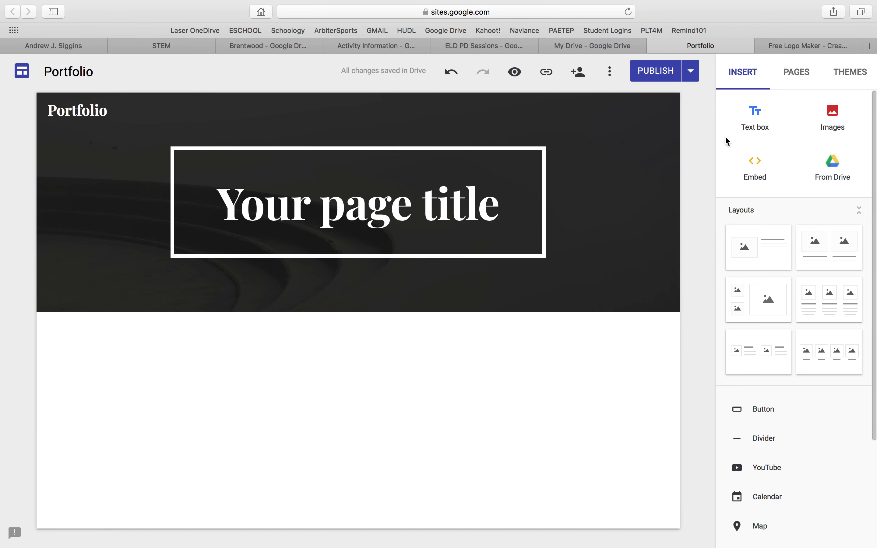
Apply the Aristotle theme, check the live site without publishing the change, and return to the editor.
{"action": "left_click", "coordinate": [843, 74]}
{"action": "left_click", "coordinate": [794, 185]}
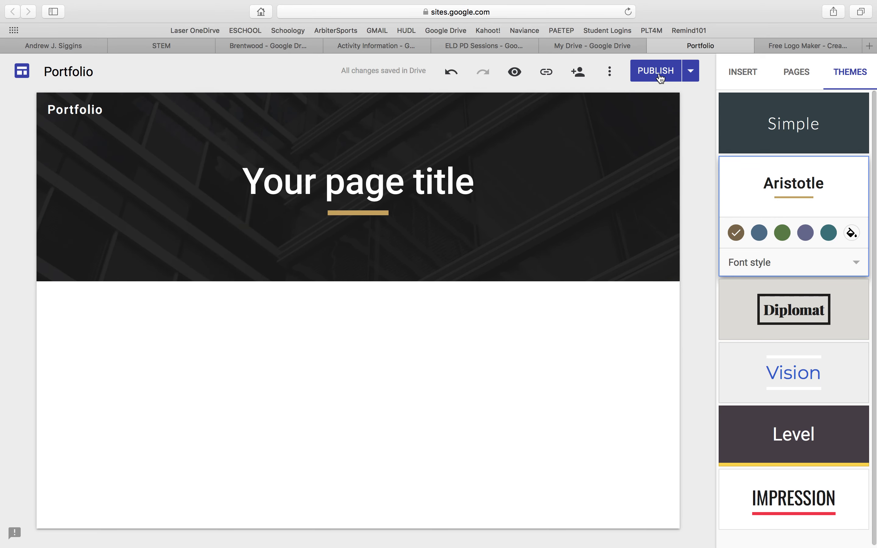
{"action": "left_click", "coordinate": [691, 71]}
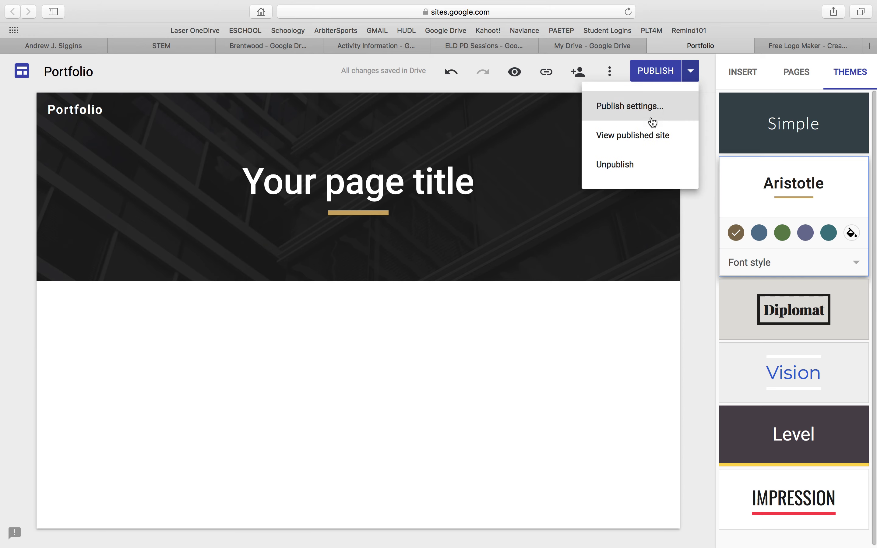
{"action": "left_click", "coordinate": [645, 135]}
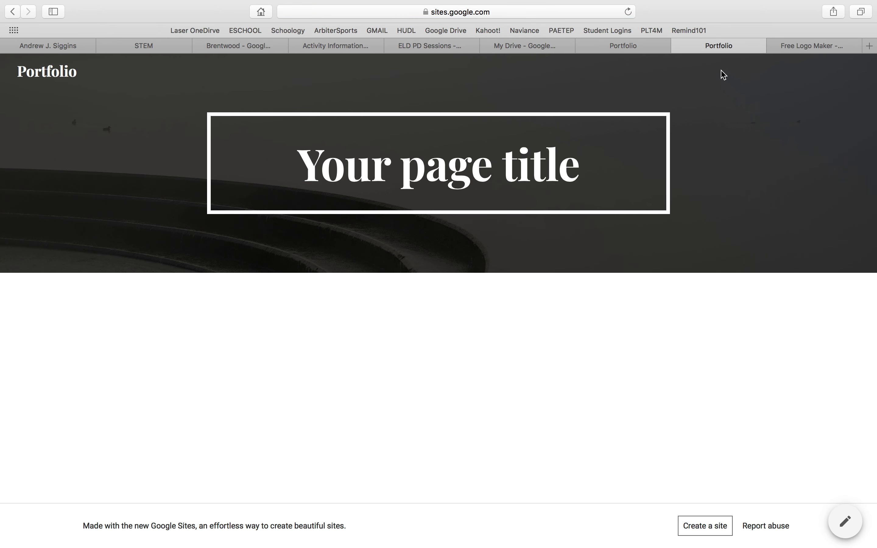
{"action": "left_click", "coordinate": [677, 46]}
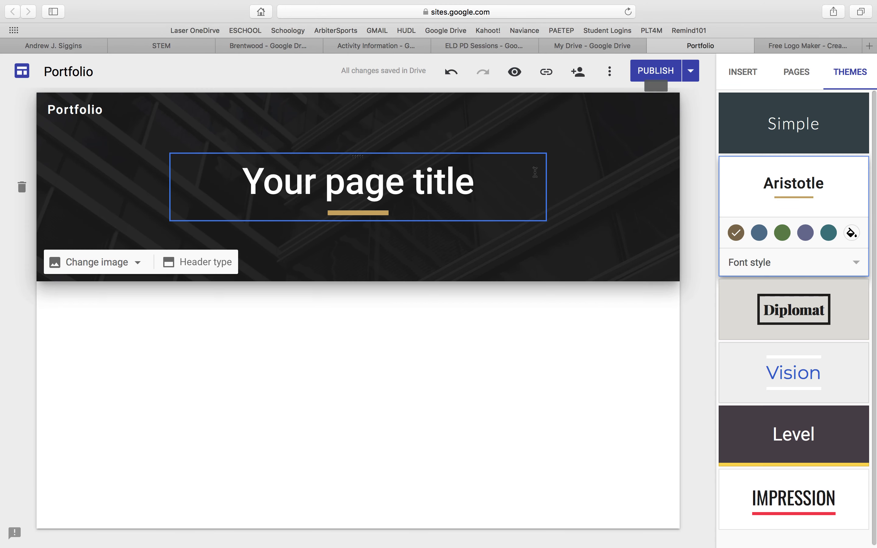
Publish the theme change and open the published site.
{"action": "left_click", "coordinate": [670, 73]}
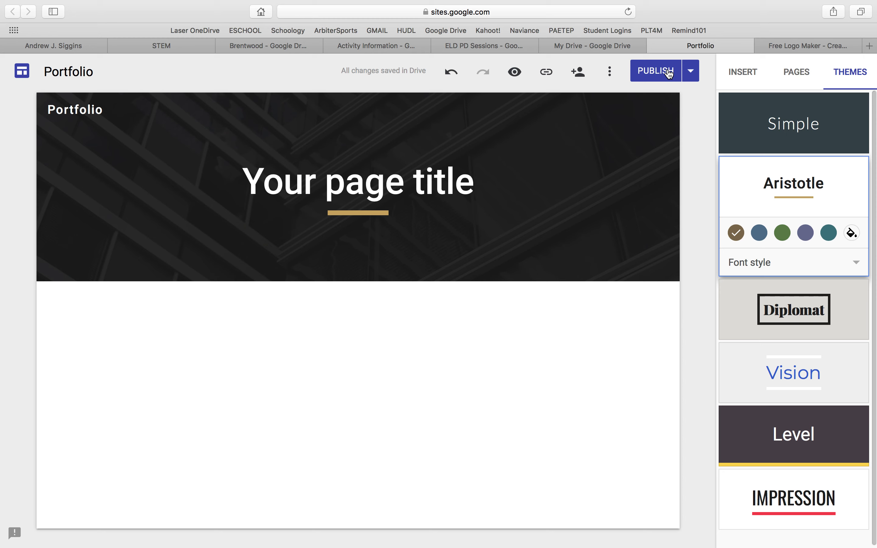
{"action": "left_click", "coordinate": [690, 72]}
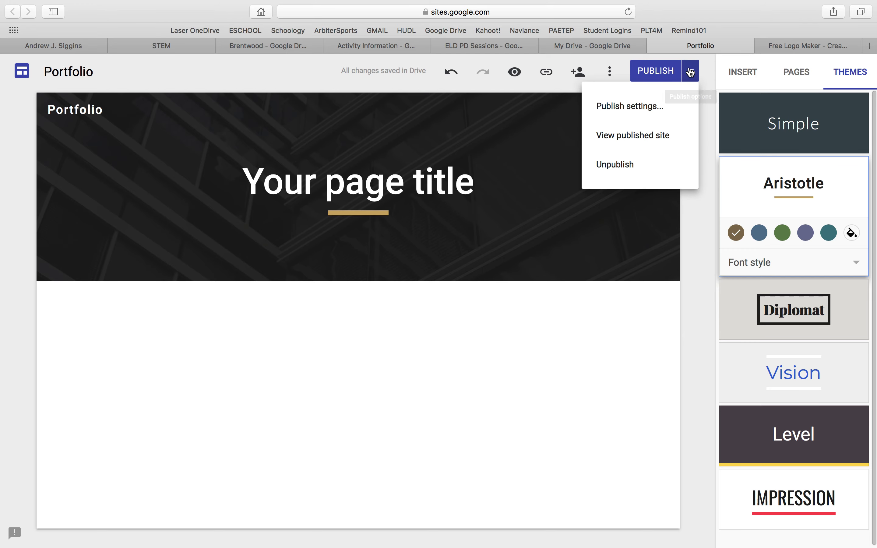
{"action": "left_click", "coordinate": [621, 141]}
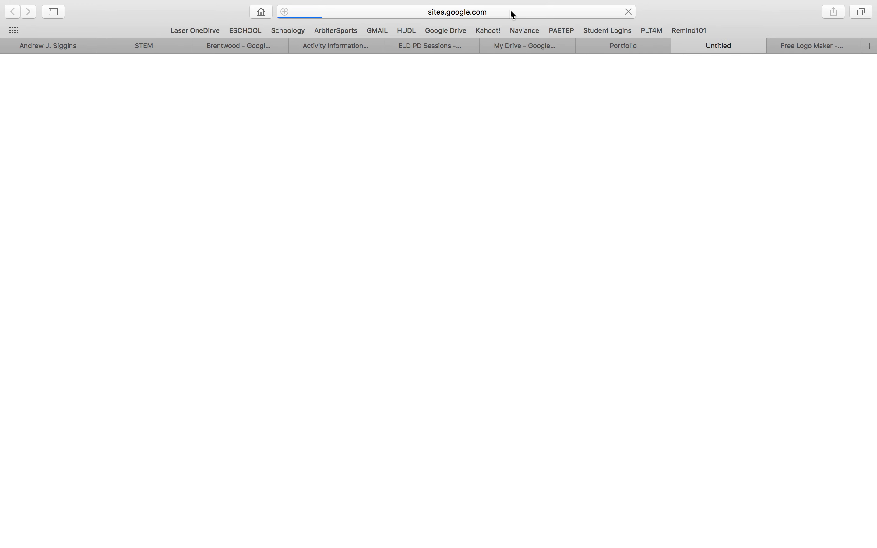
Show and select the published site's full web address, and close its tab to return to the editor.
{"action": "left_click", "coordinate": [512, 13]}
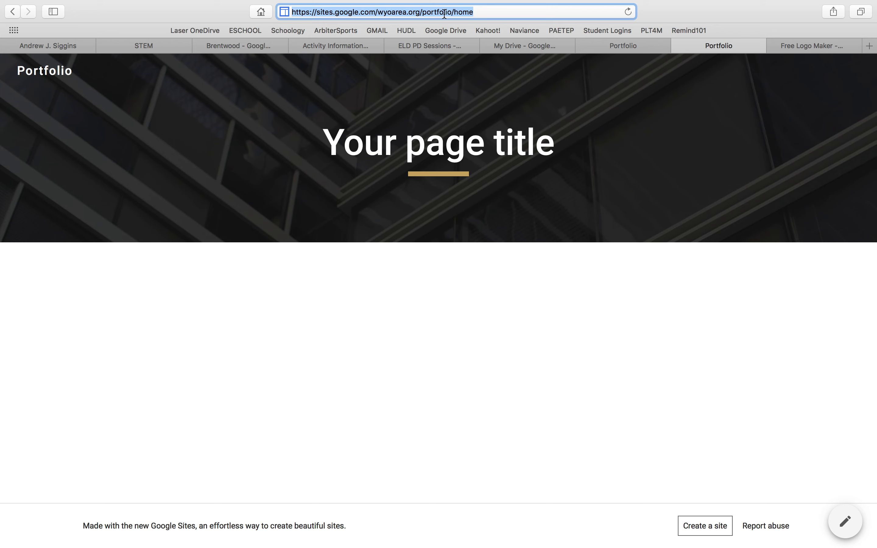
{"action": "left_click_drag", "start_coordinate": [453, 10], "coordinate": [288, 11]}
{"action": "left_click", "coordinate": [679, 45]}
{"action": "mouse_move", "coordinate": [27, 11]}
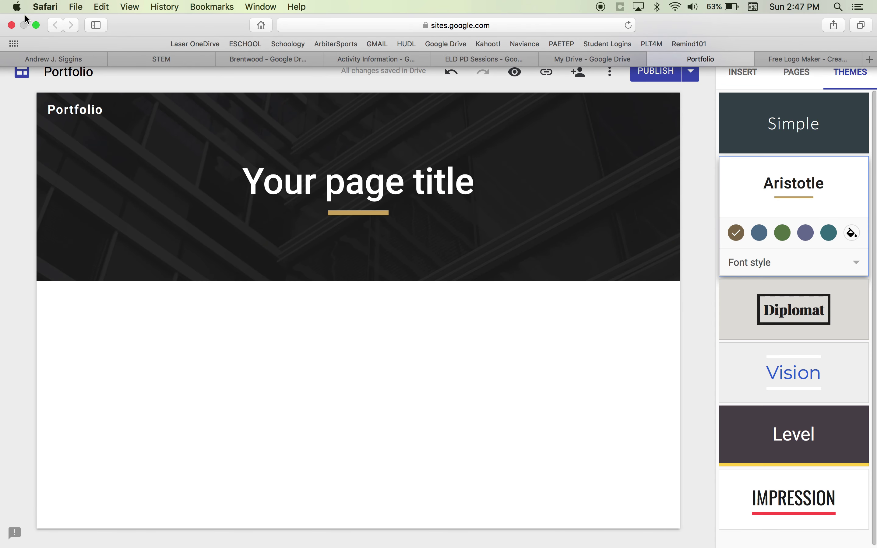